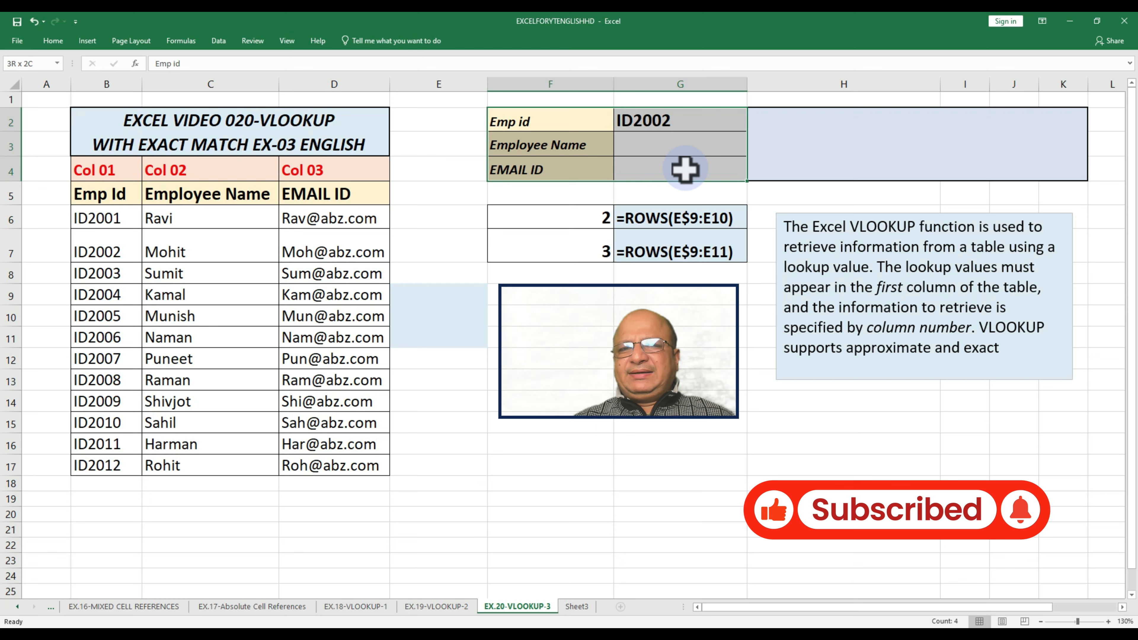
{"action": "left_click", "coordinate": [662, 120]}
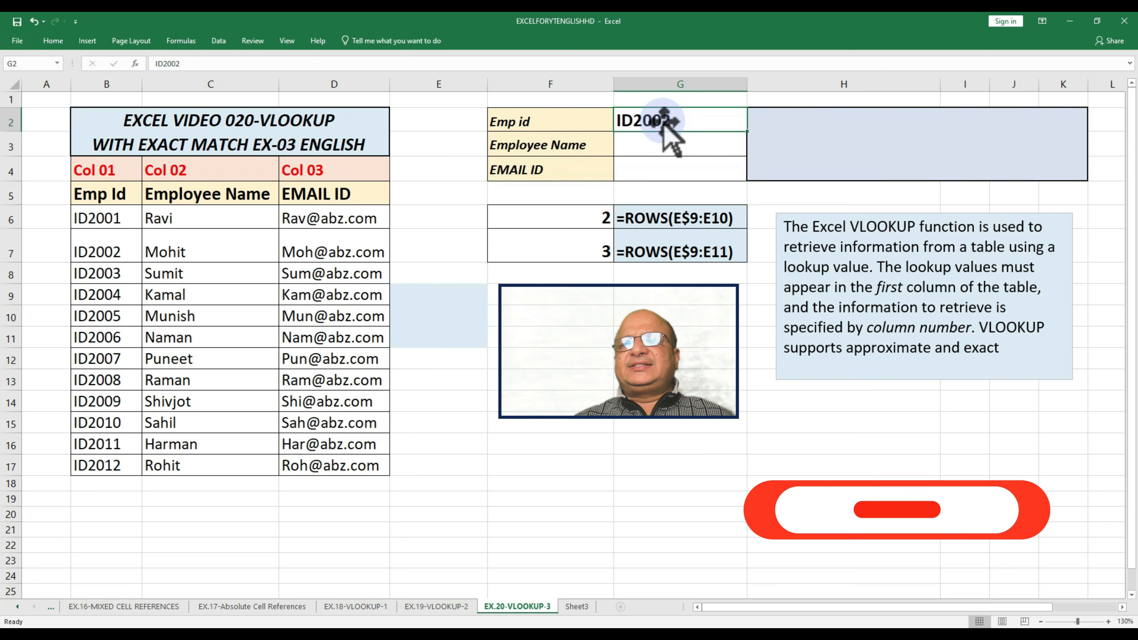
{"action": "left_click", "coordinate": [642, 314]}
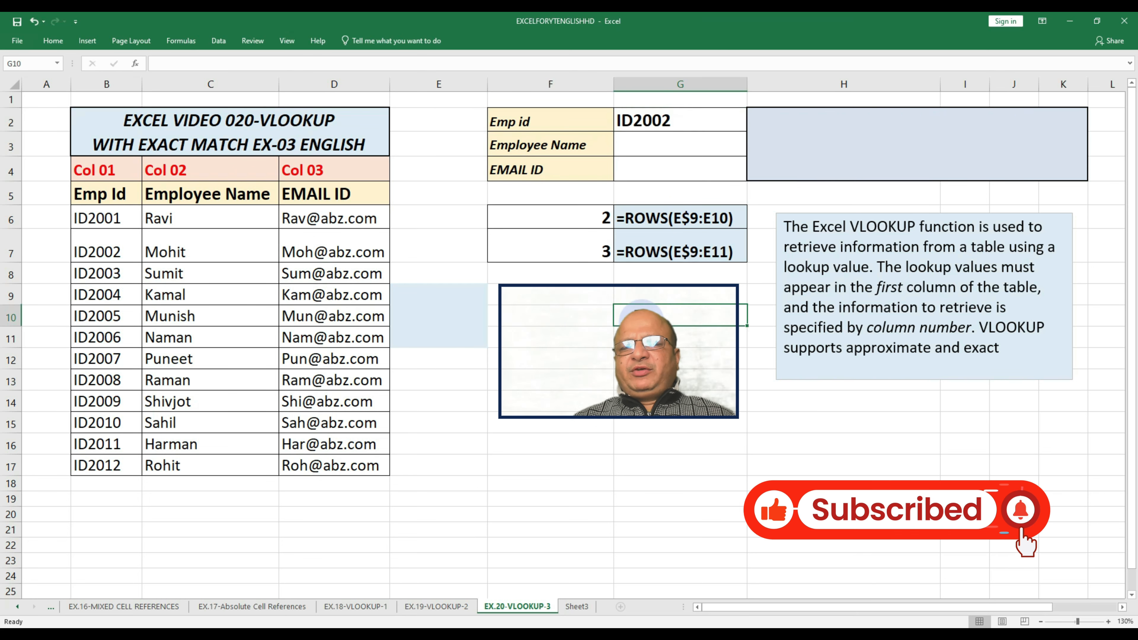
{"action": "left_click_drag", "start_coordinate": [533, 220], "coordinate": [667, 250]}
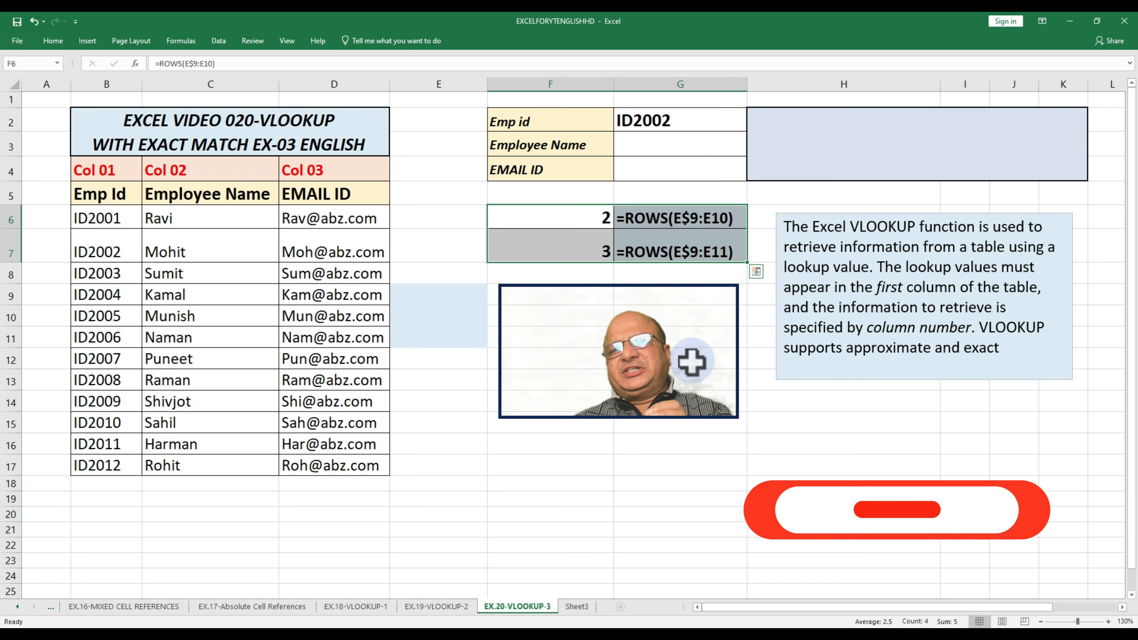
Enter =VLOOKUP(G$2,B$6:D$17,2,0) in G3 to return the Employee Name for the Emp id with an exact match
{"action": "left_click", "coordinate": [652, 144]}
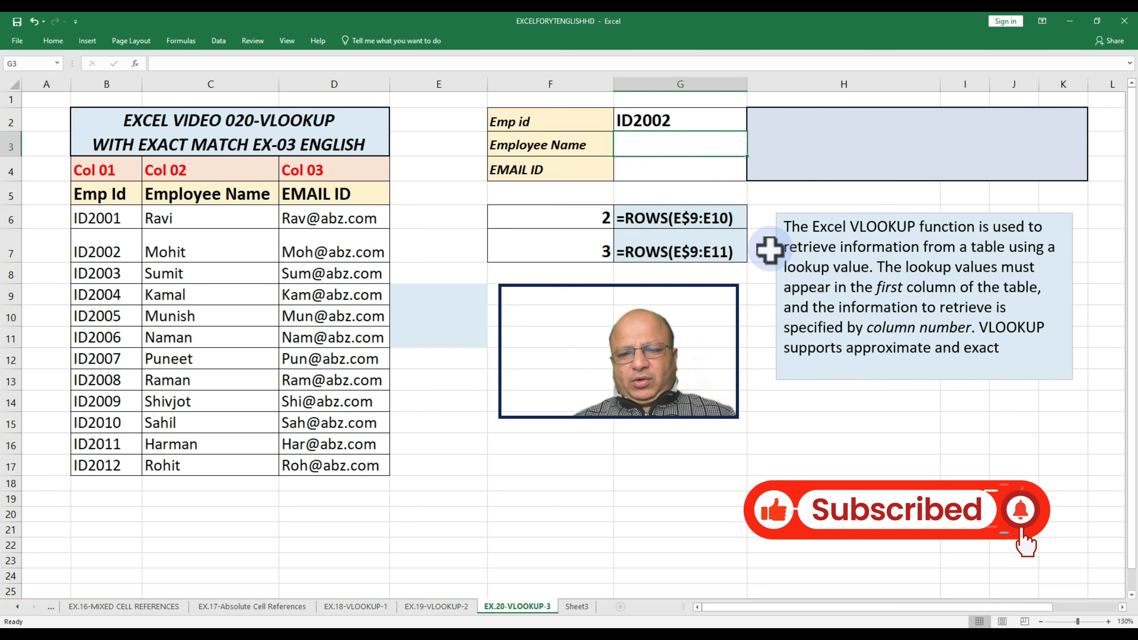
{"action": "type", "text": "=vlookup("}
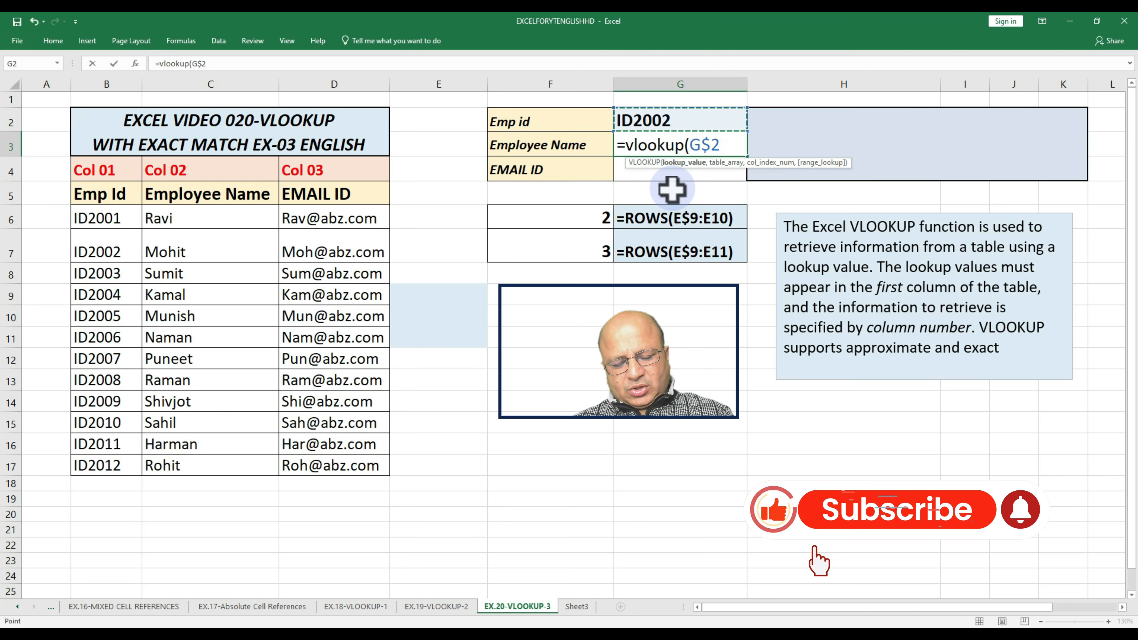
{"action": "type", "text": ","}
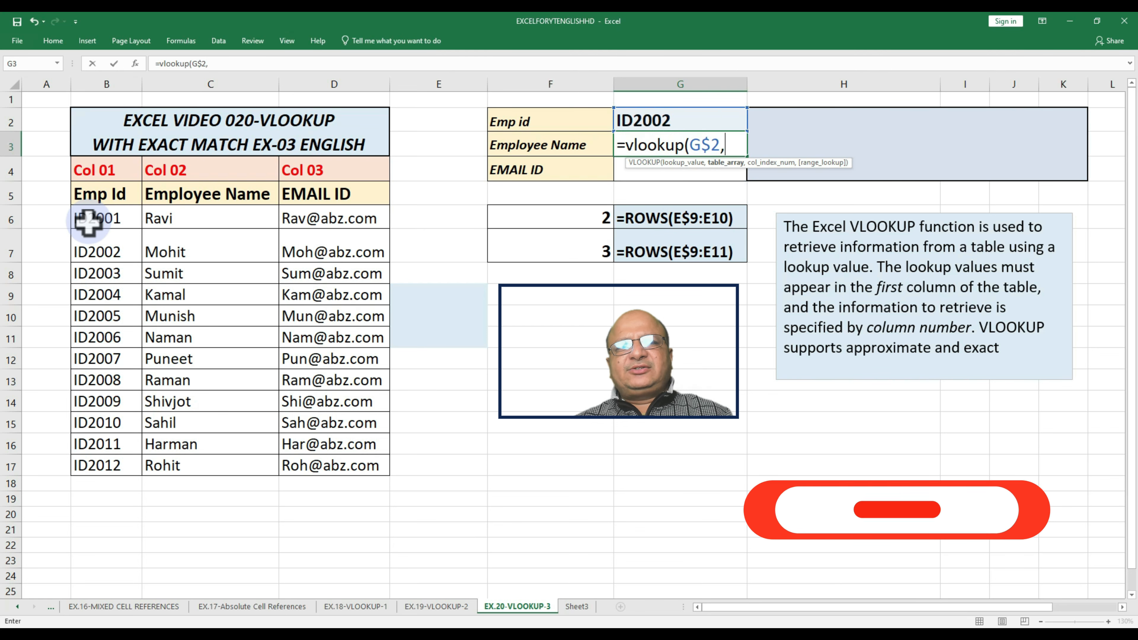
{"action": "left_click_drag", "start_coordinate": [88, 221], "coordinate": [354, 469]}
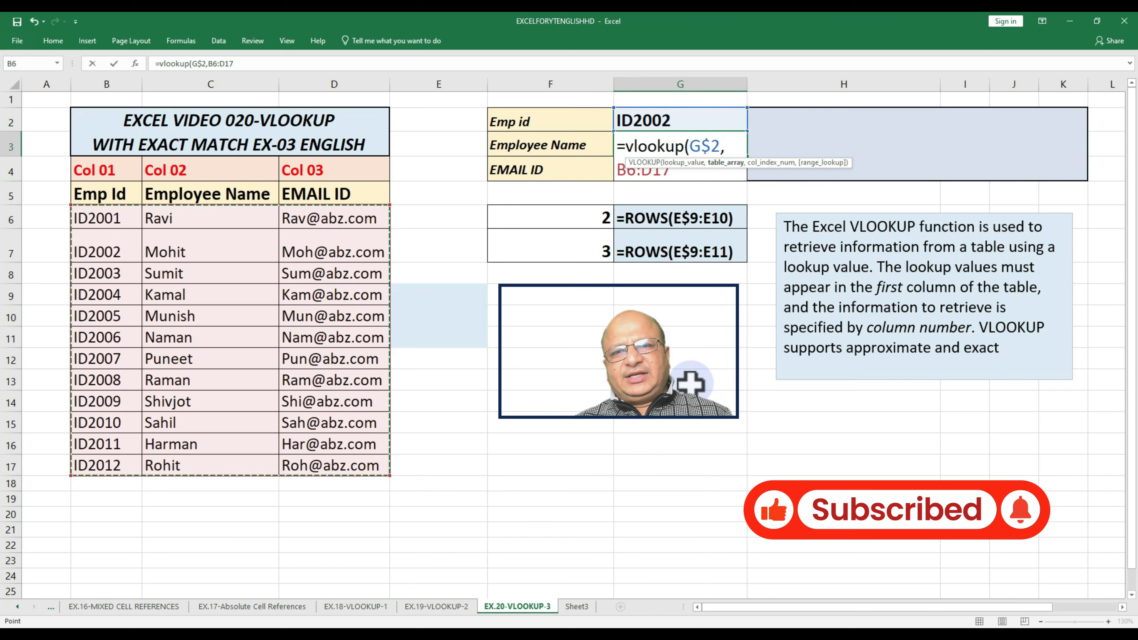
{"action": "key", "text": "F4"}
{"action": "key", "text": "F4"}
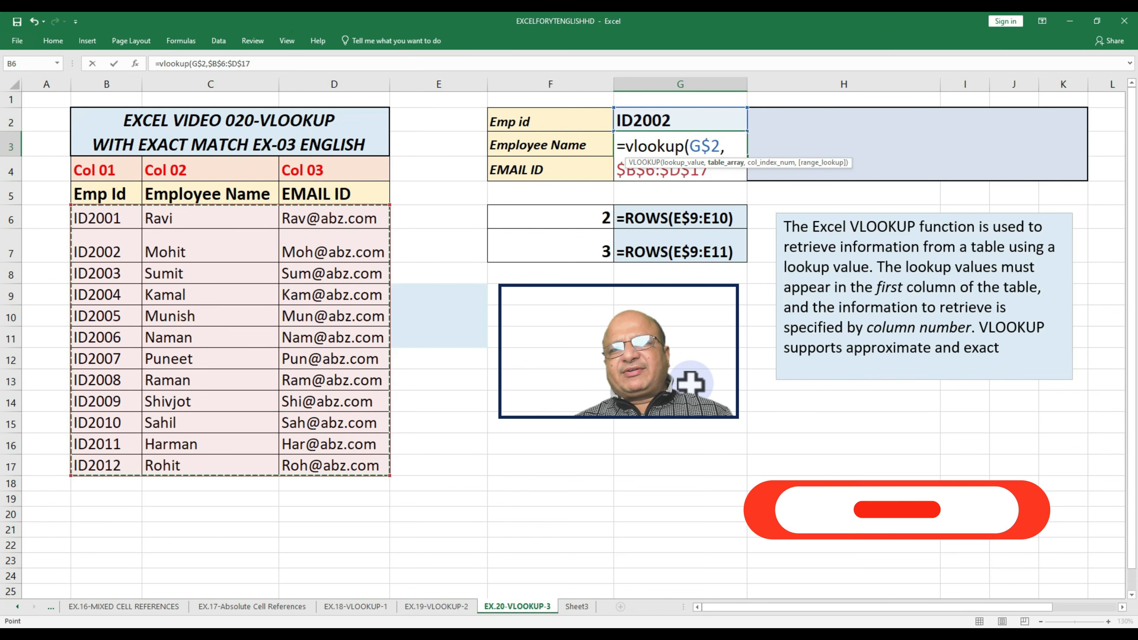
{"action": "type", "text": ",2"}
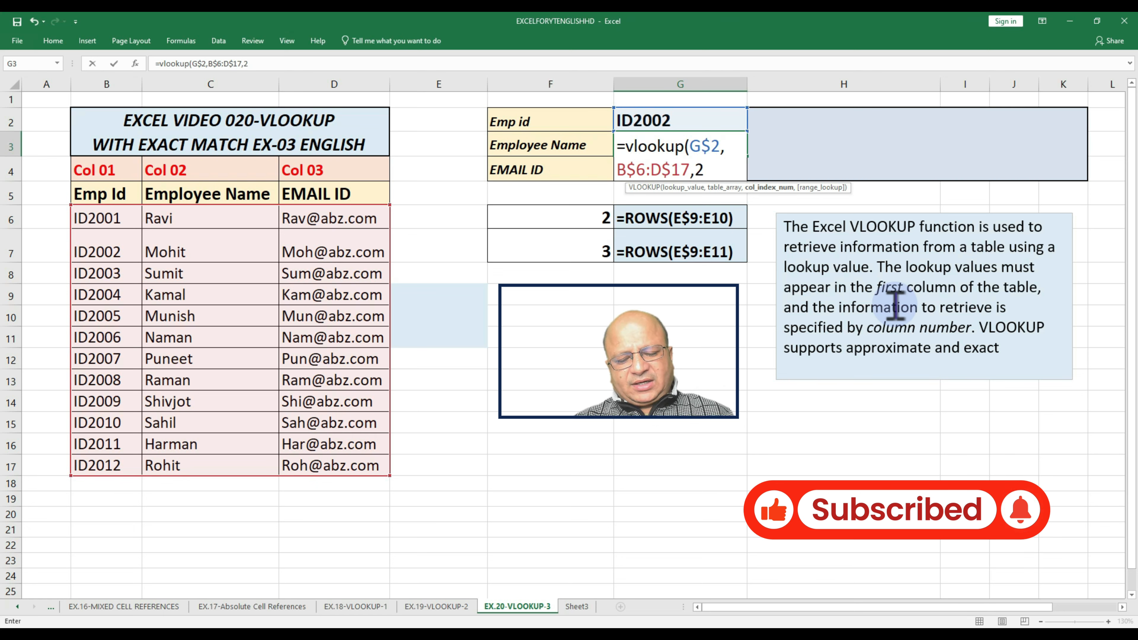
{"action": "type", "text": ","}
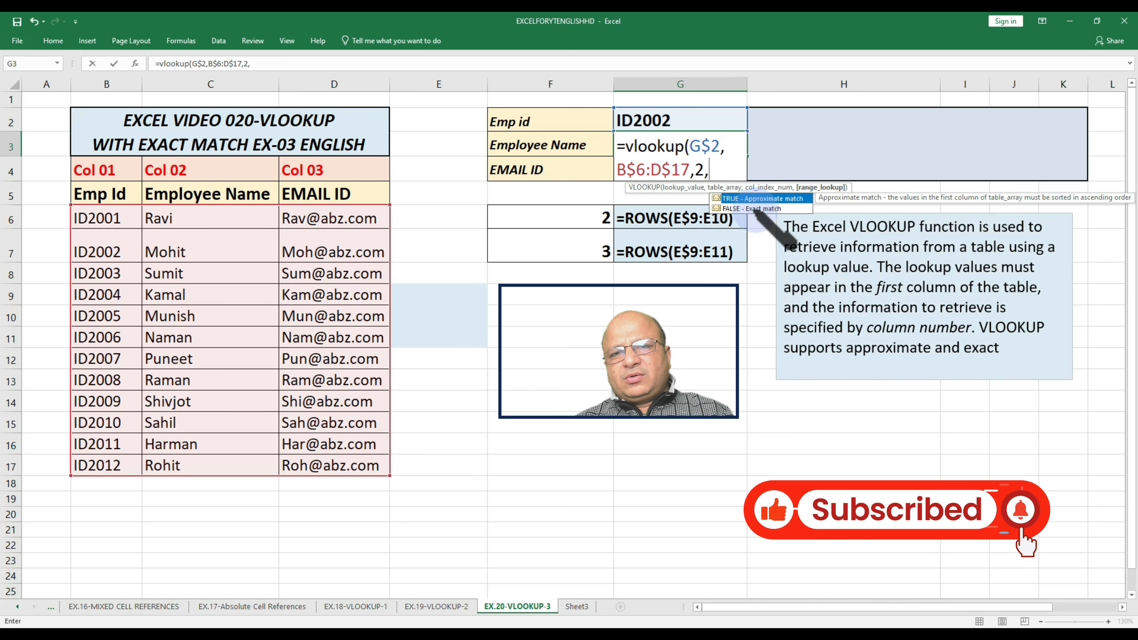
{"action": "type", "text": "0)"}
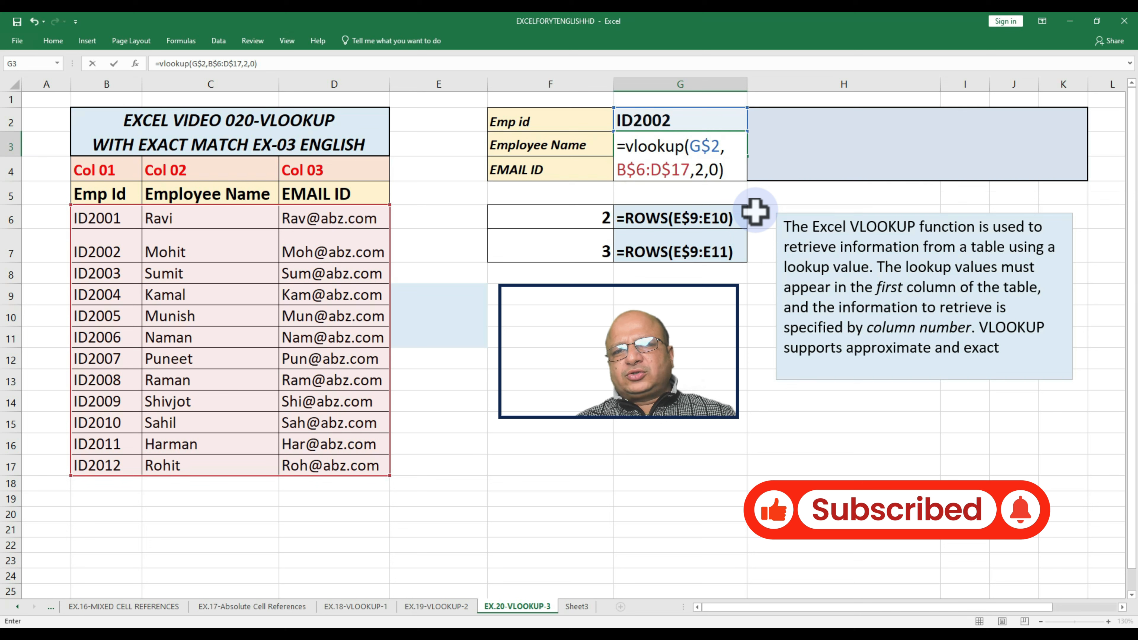
{"action": "key", "text": "ctrl+Return"}
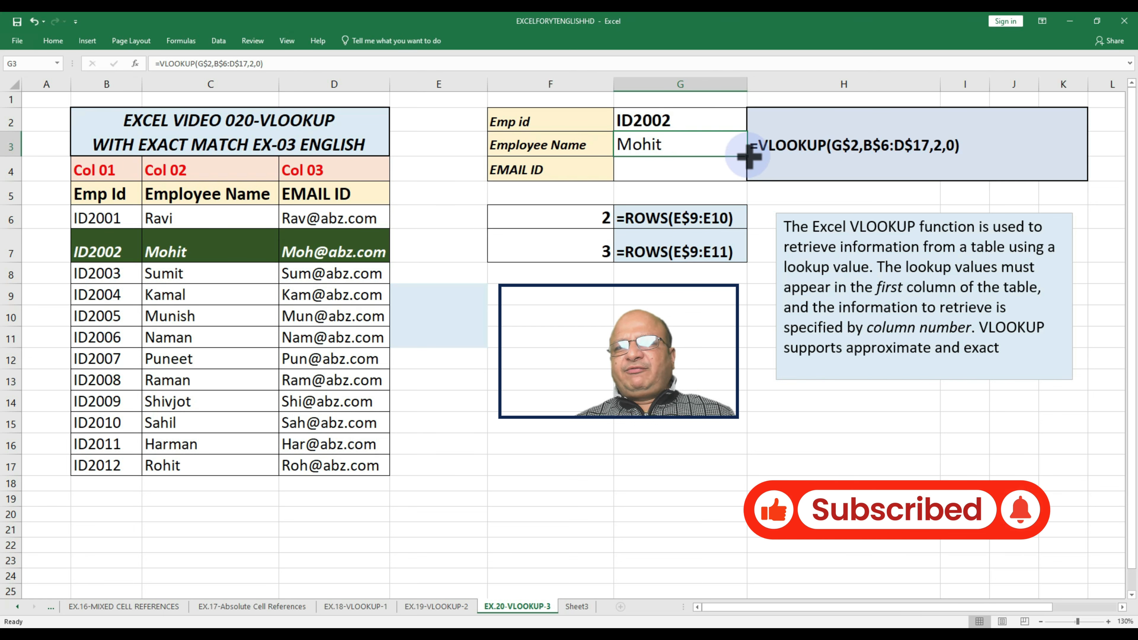
Try to fill the Employee Name formula from G3 down to the EMAIL ID cell G4 and inspect the copied references
{"action": "left_click_drag", "start_coordinate": [747, 154], "coordinate": [734, 179]}
{"action": "left_click", "coordinate": [655, 172]}
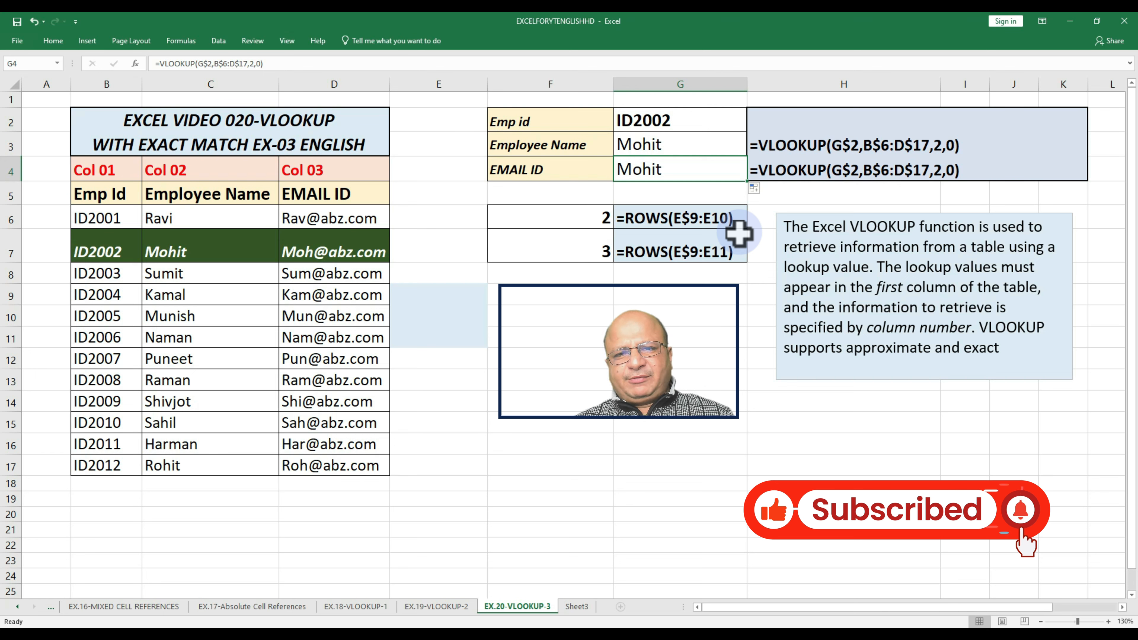
{"action": "key", "text": "F2"}
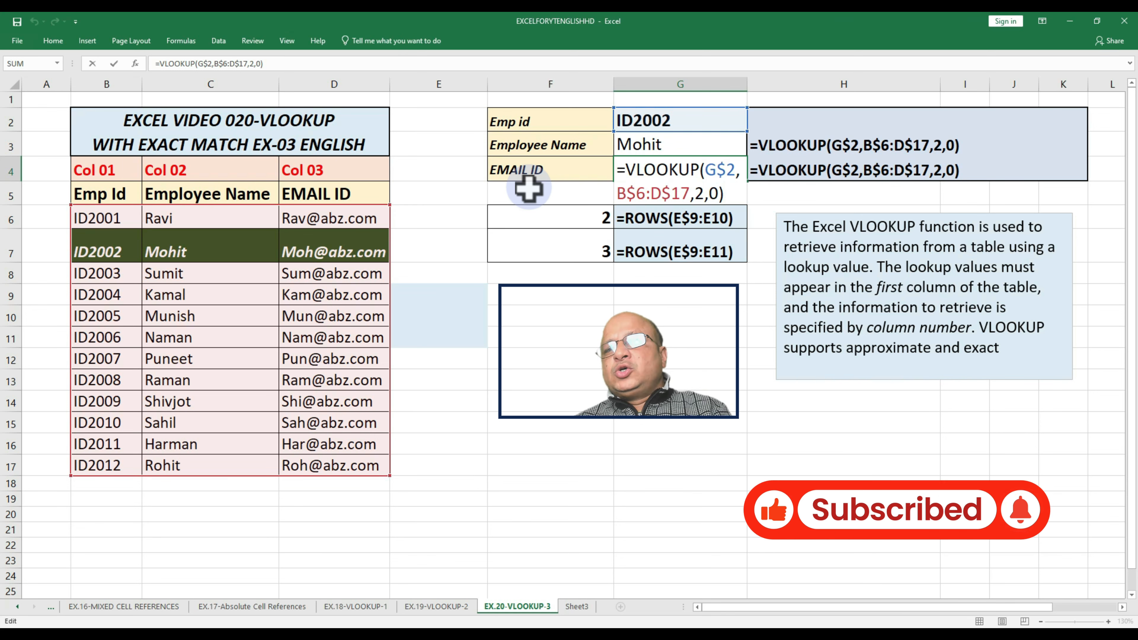
{"action": "key", "text": "ctrl+Return"}
{"action": "left_click", "coordinate": [655, 145]}
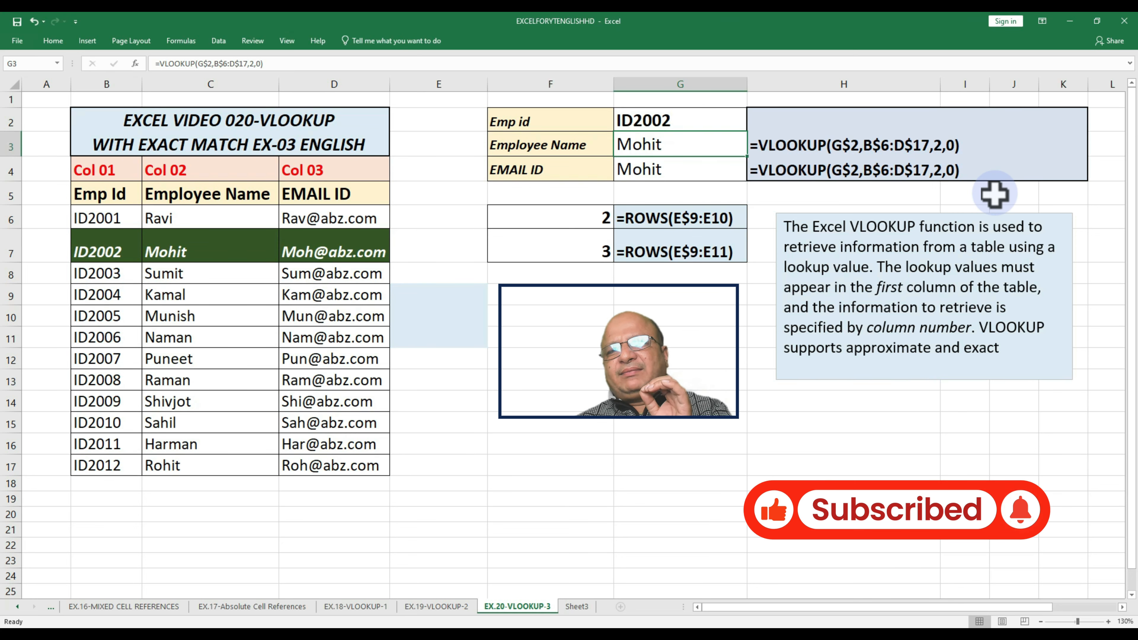
Examine the ROWS formula in F6 and fill it down to F7 to compare how its range extends
{"action": "left_click", "coordinate": [578, 217]}
{"action": "left_click_drag", "start_coordinate": [579, 217], "coordinate": [584, 255]}
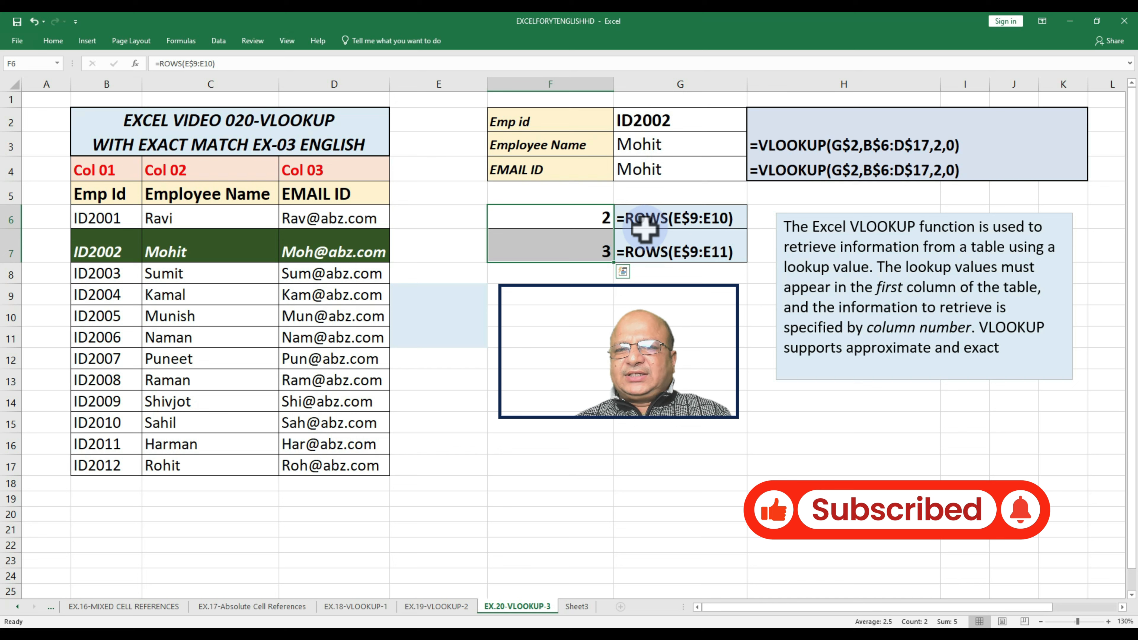
{"action": "left_click", "coordinate": [577, 224]}
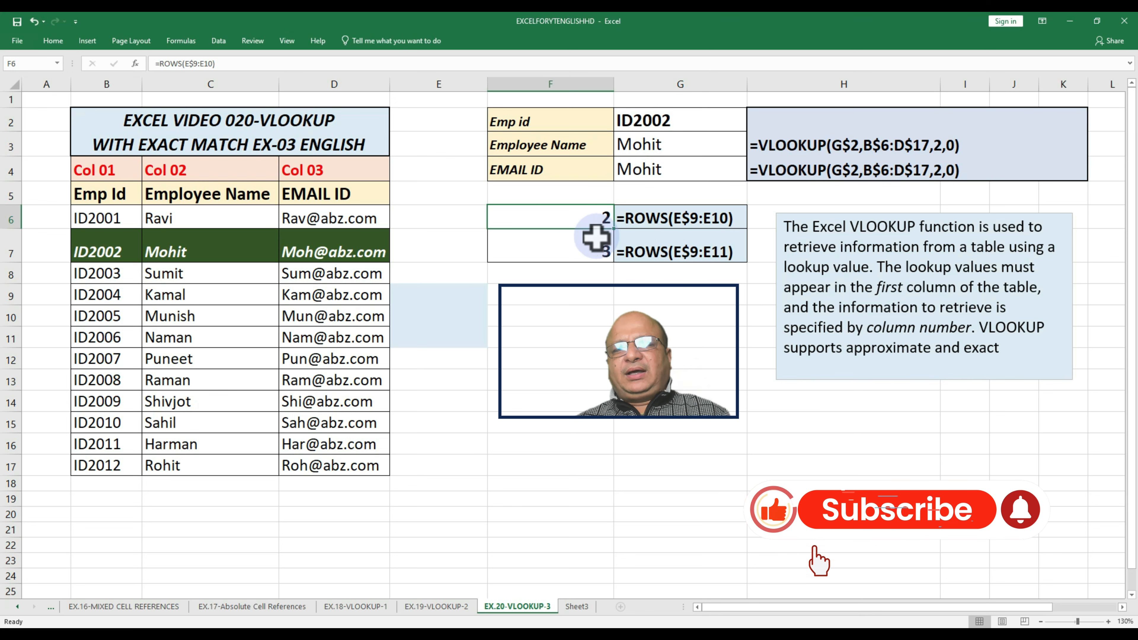
{"action": "key", "text": "F2"}
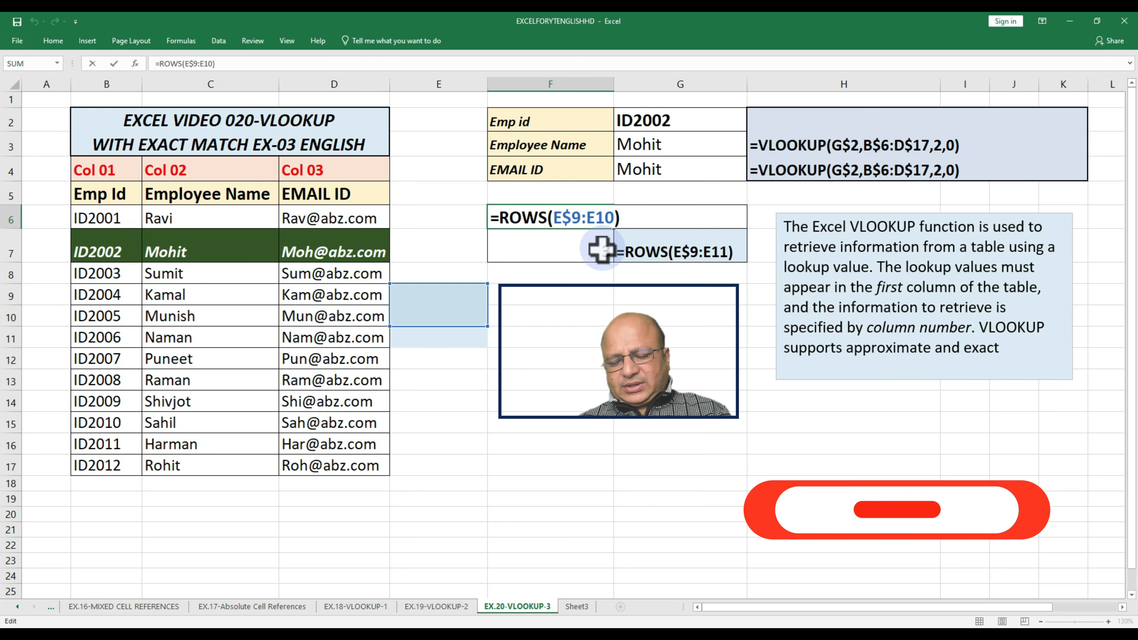
{"action": "key", "text": "ctrl+Return"}
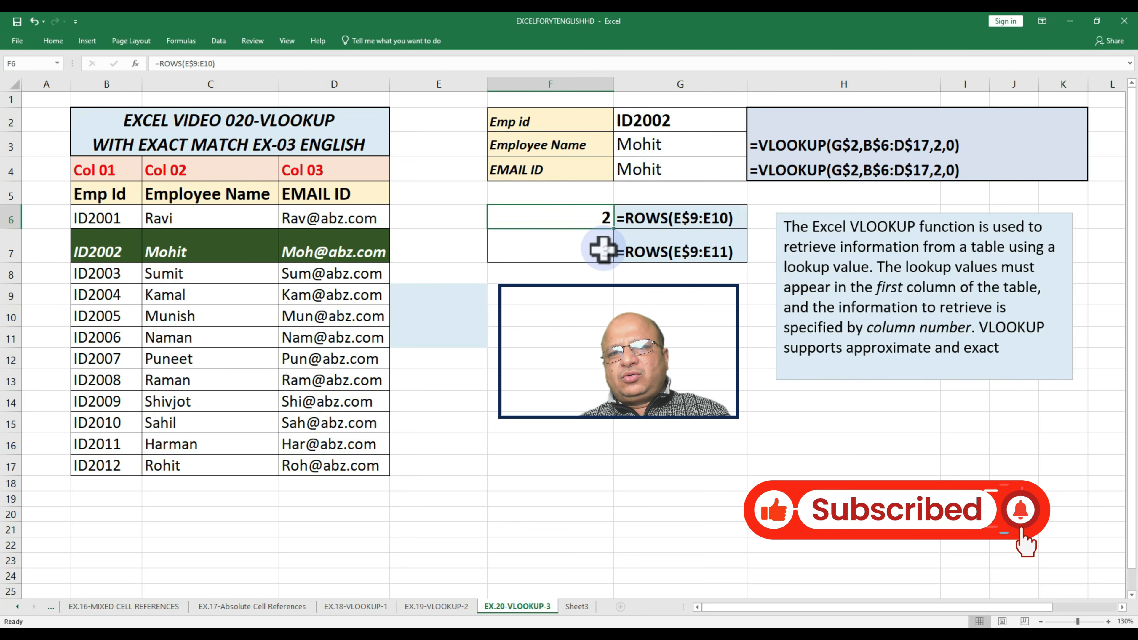
{"action": "left_click_drag", "start_coordinate": [615, 230], "coordinate": [582, 248]}
{"action": "left_click", "coordinate": [596, 247]}
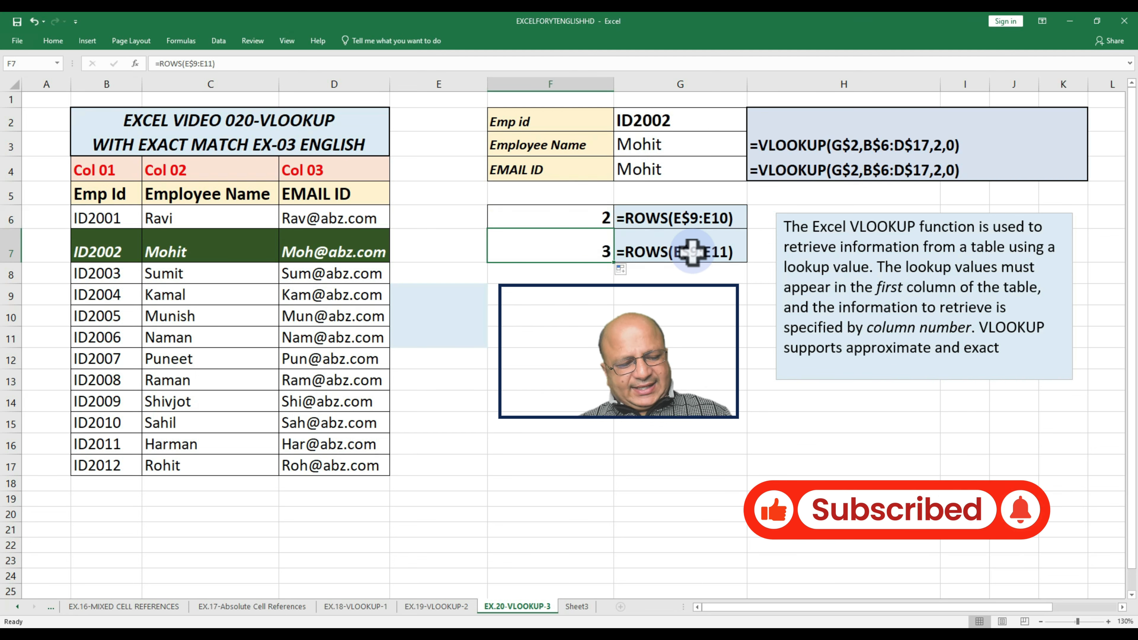
{"action": "key", "text": "F2"}
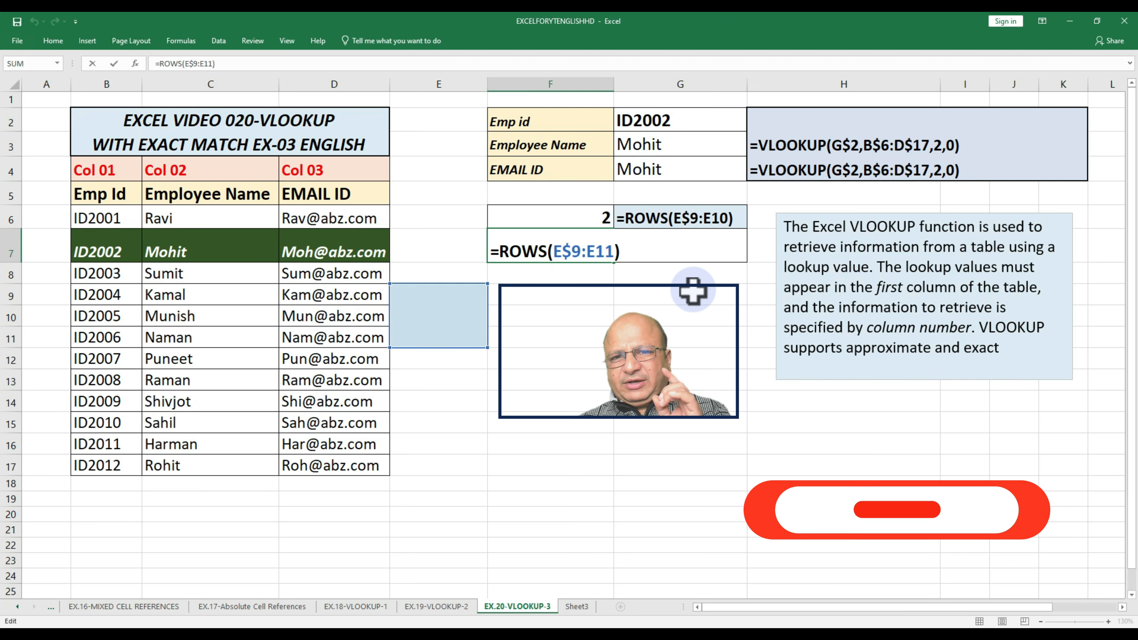
{"action": "key", "text": "Return"}
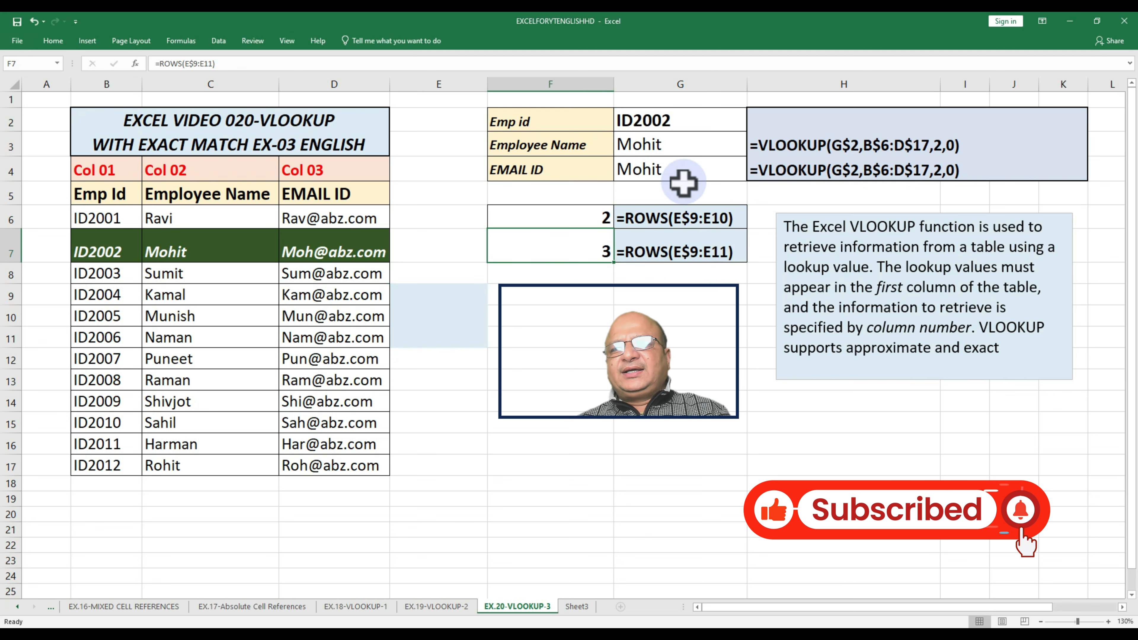
Replace the column index in G3's VLOOKUP with ROWS(E$9:E10) and fill the formula down to the EMAIL ID cell G4
{"action": "left_click", "coordinate": [658, 151]}
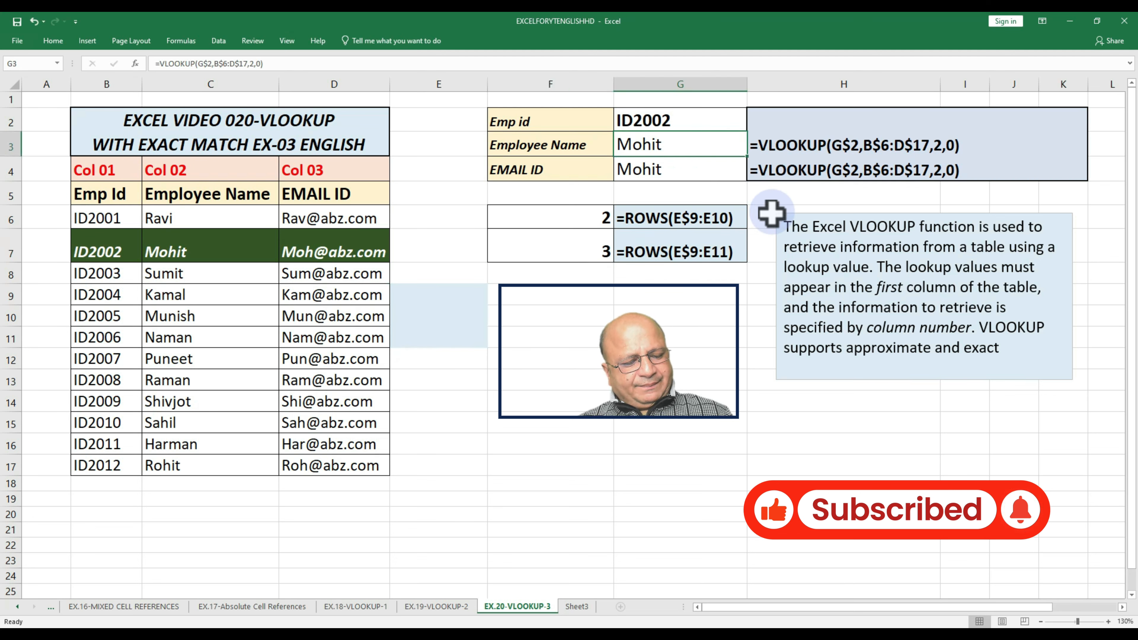
{"action": "key", "text": "F2"}
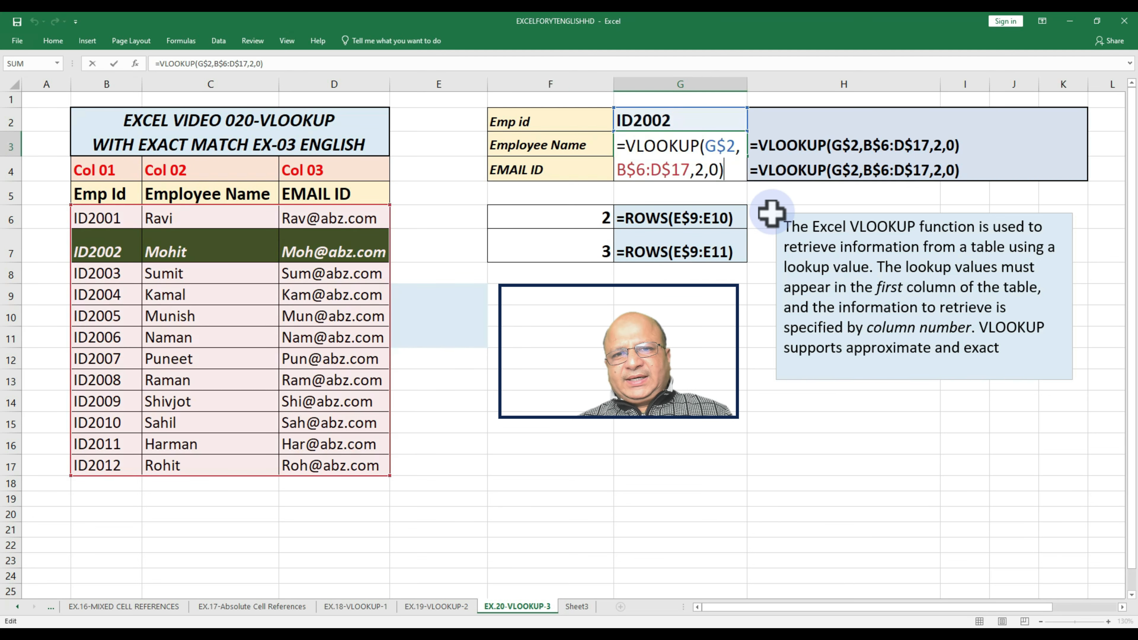
{"action": "left_click", "coordinate": [701, 171]}
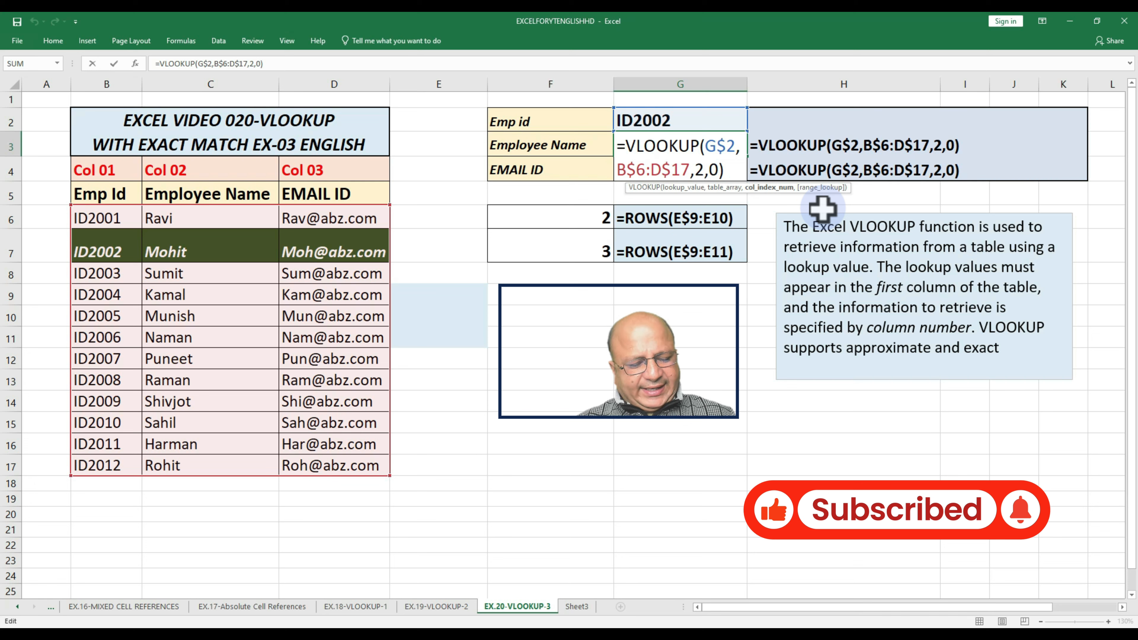
{"action": "type", "text": "rows("}
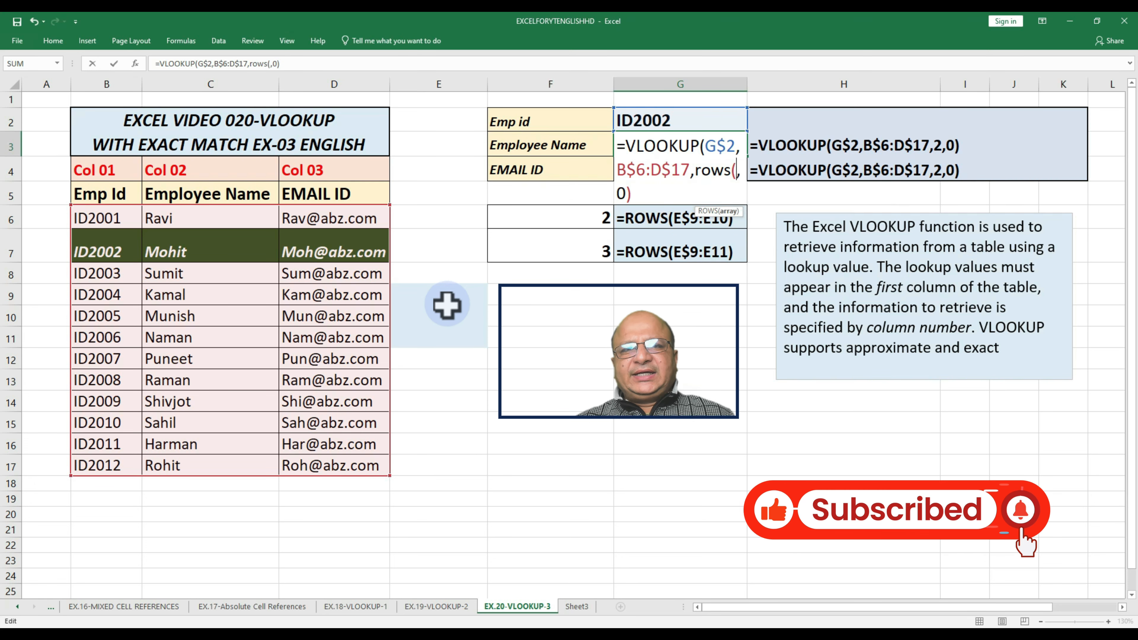
{"action": "left_click_drag", "start_coordinate": [441, 297], "coordinate": [443, 317]}
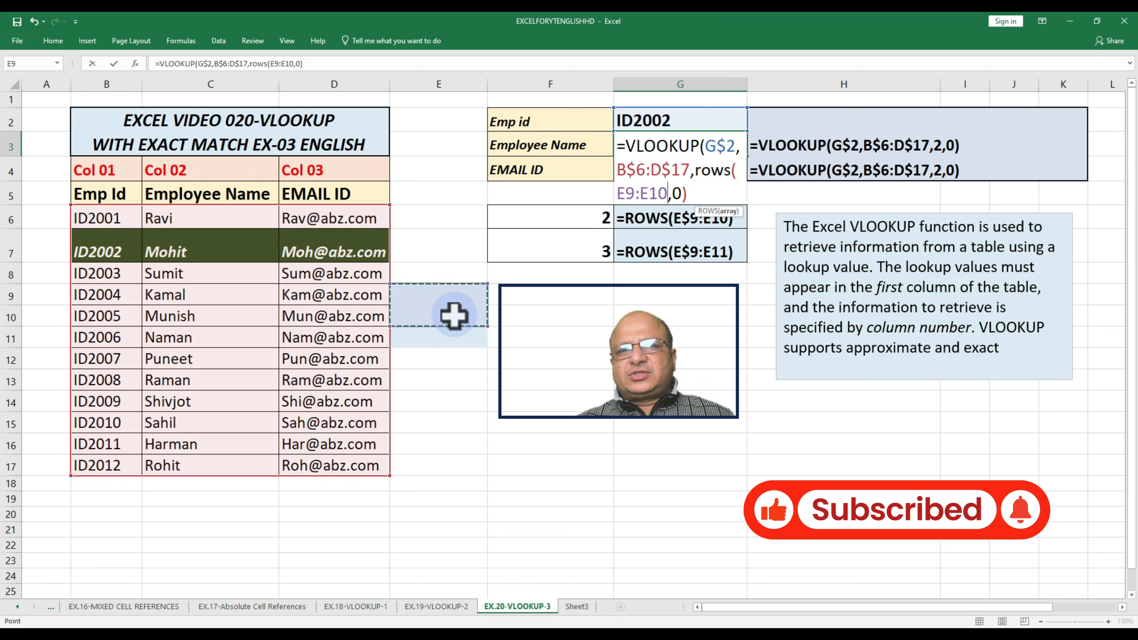
{"action": "left_click", "coordinate": [625, 195]}
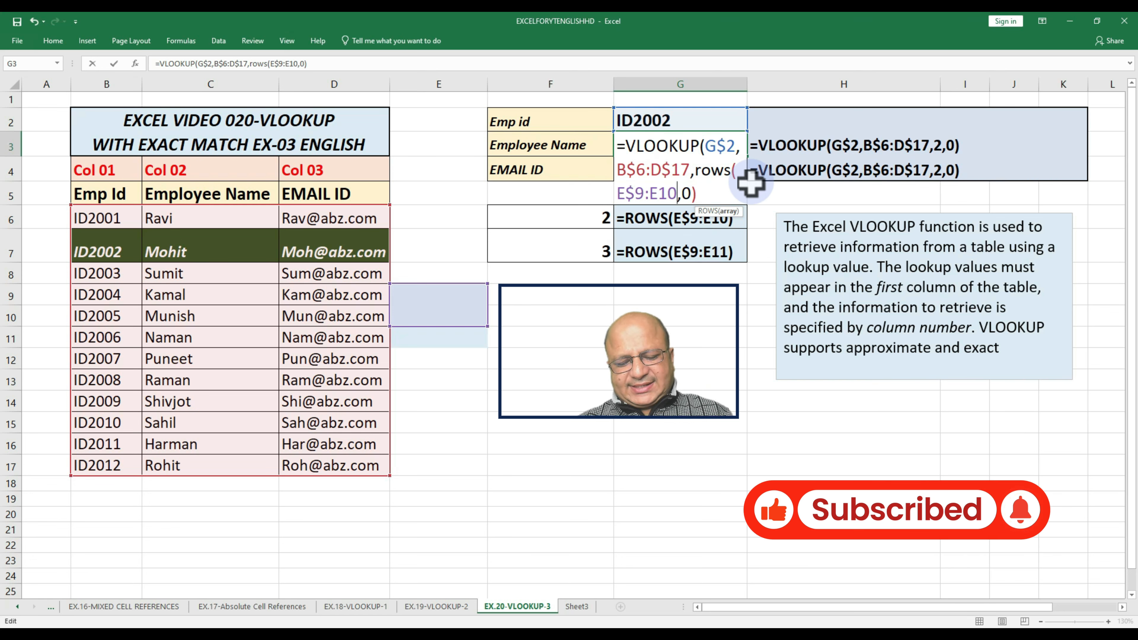
{"action": "type", "text": ")"}
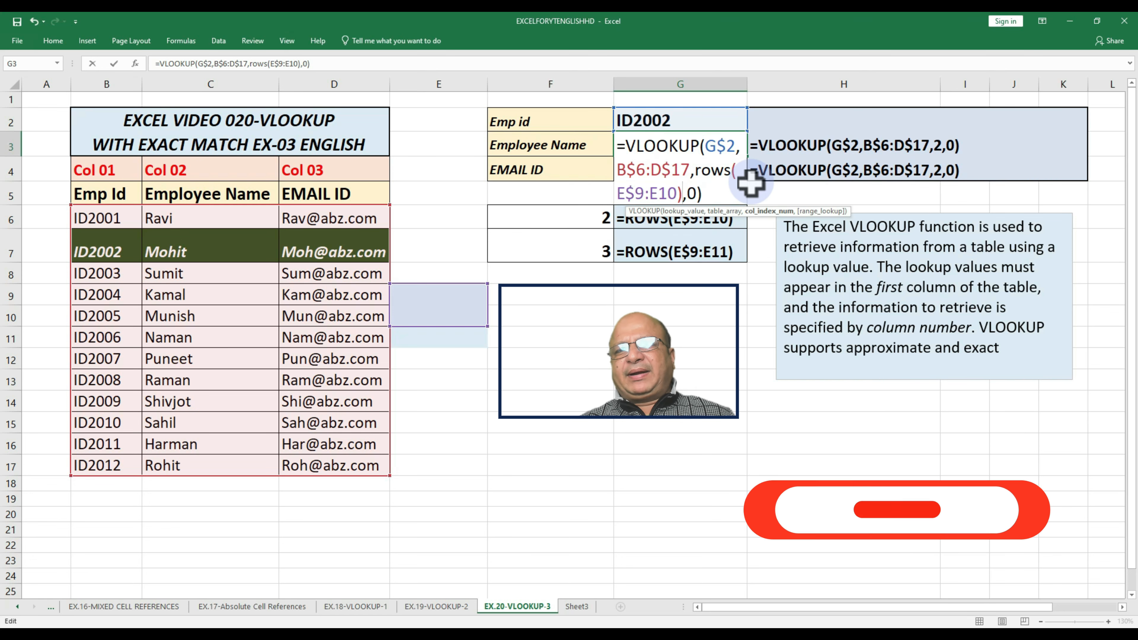
{"action": "key", "text": "ctrl+Return"}
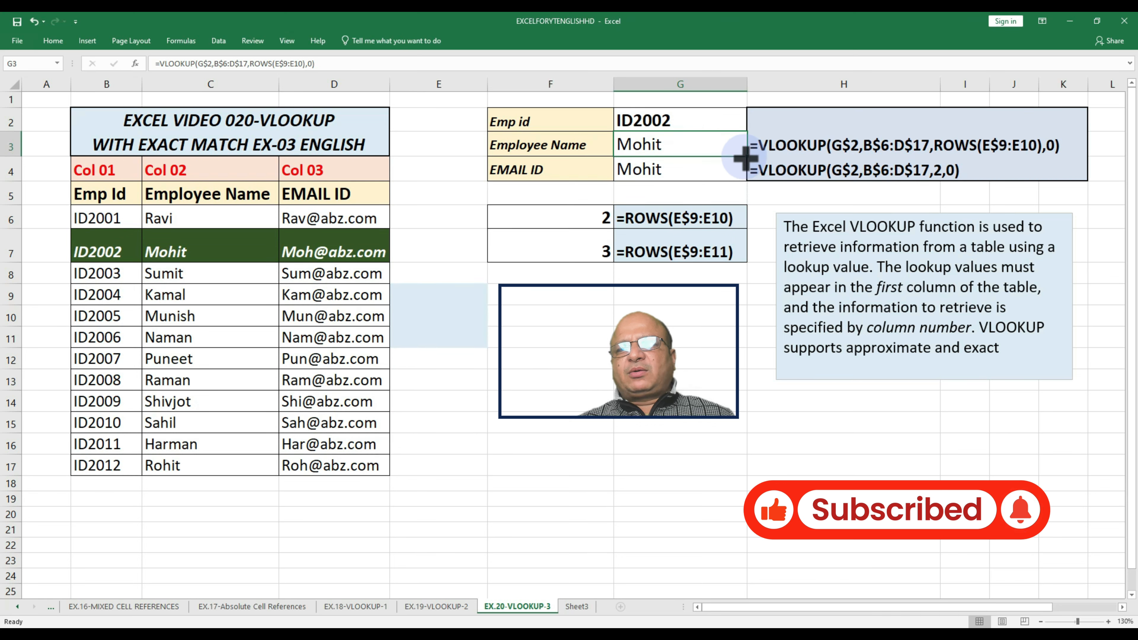
{"action": "left_click_drag", "start_coordinate": [743, 157], "coordinate": [743, 176]}
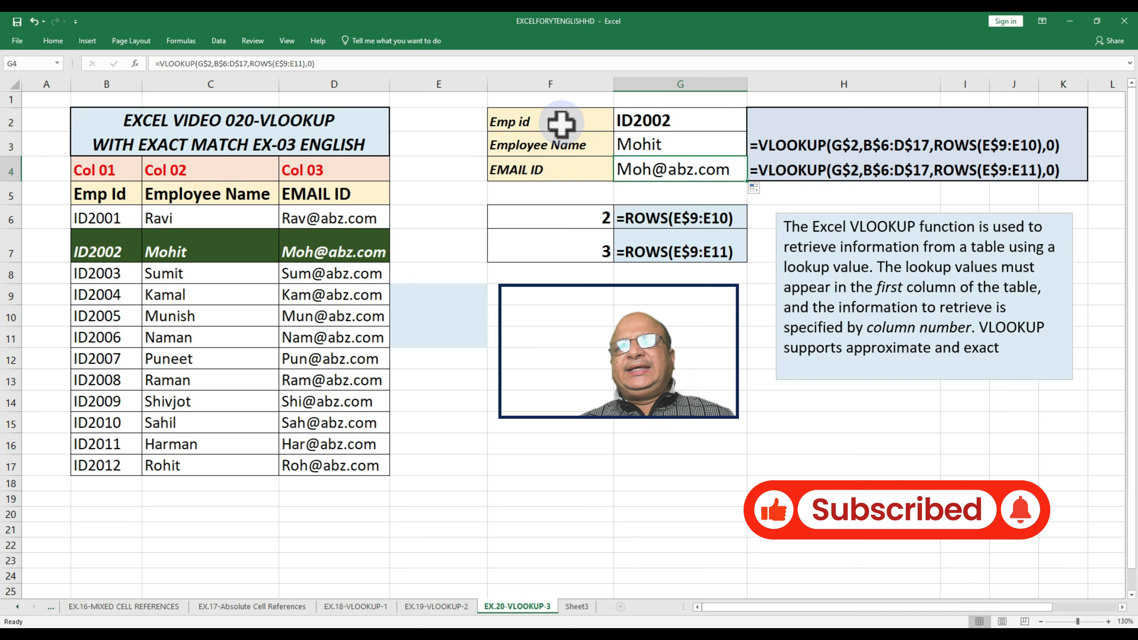
{"action": "left_click", "coordinate": [635, 116]}
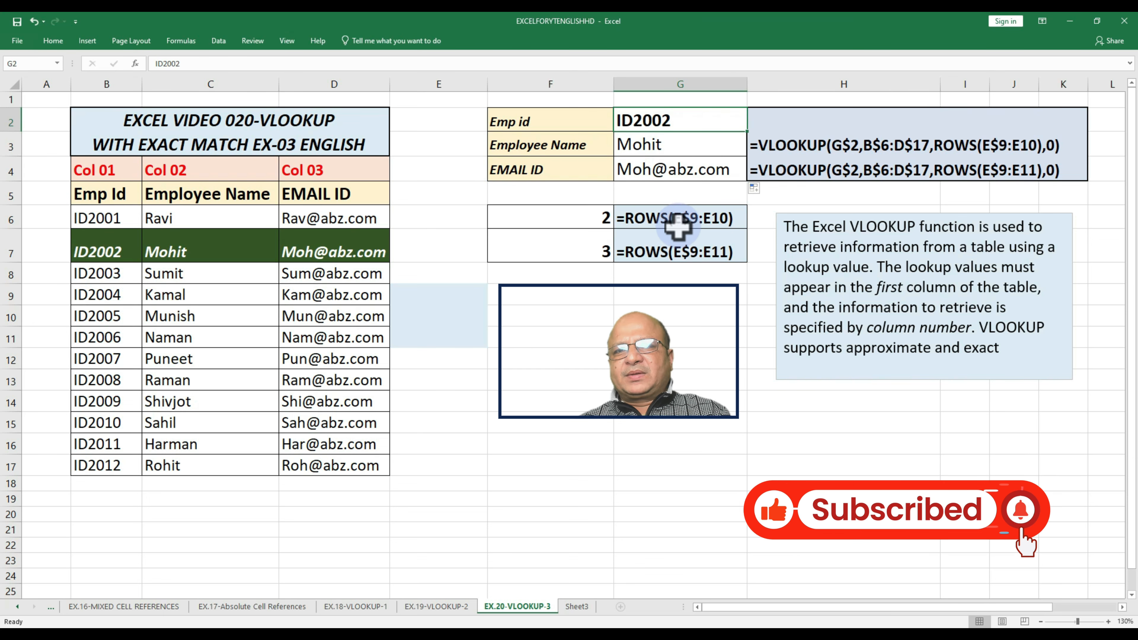
{"action": "left_click_drag", "start_coordinate": [585, 217], "coordinate": [586, 252]}
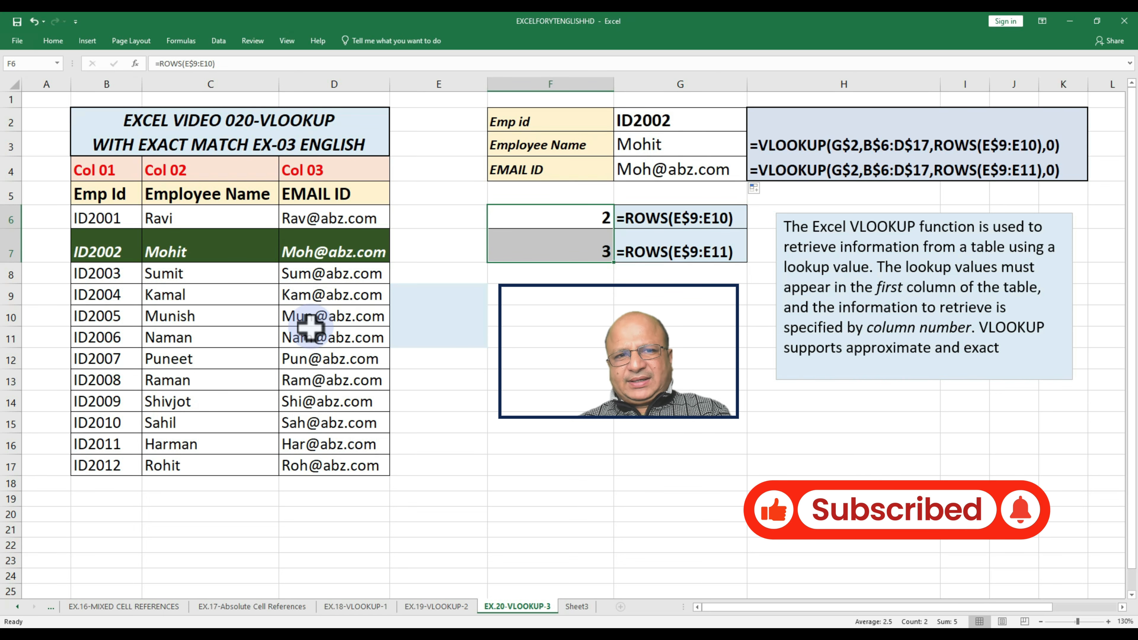
{"action": "left_click", "coordinate": [309, 249]}
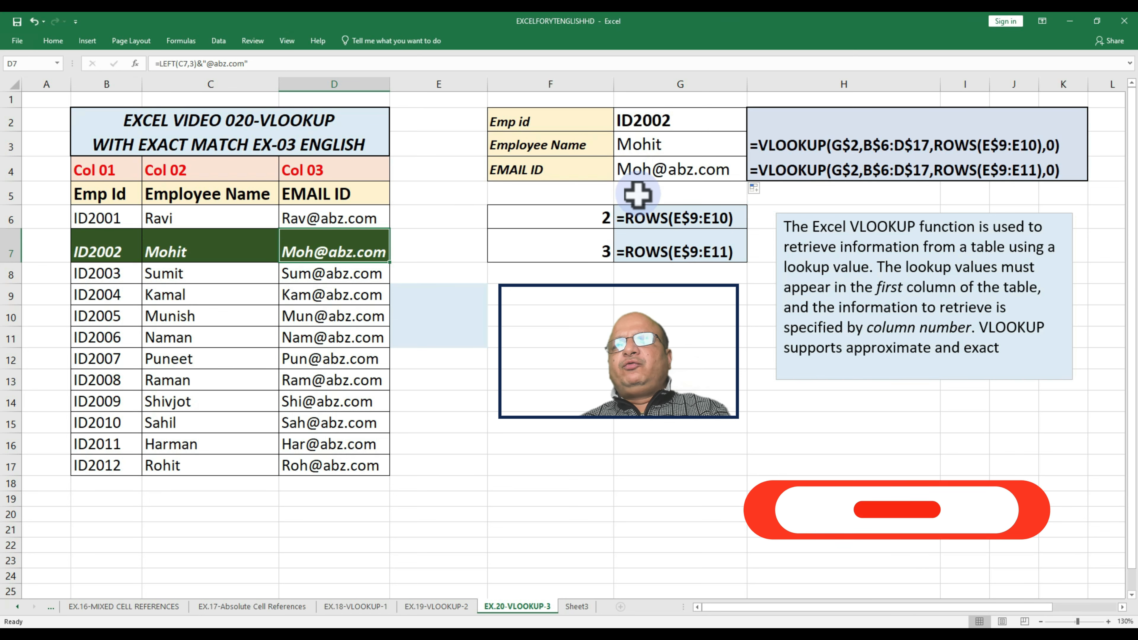
{"action": "left_click_drag", "start_coordinate": [581, 224], "coordinate": [582, 253]}
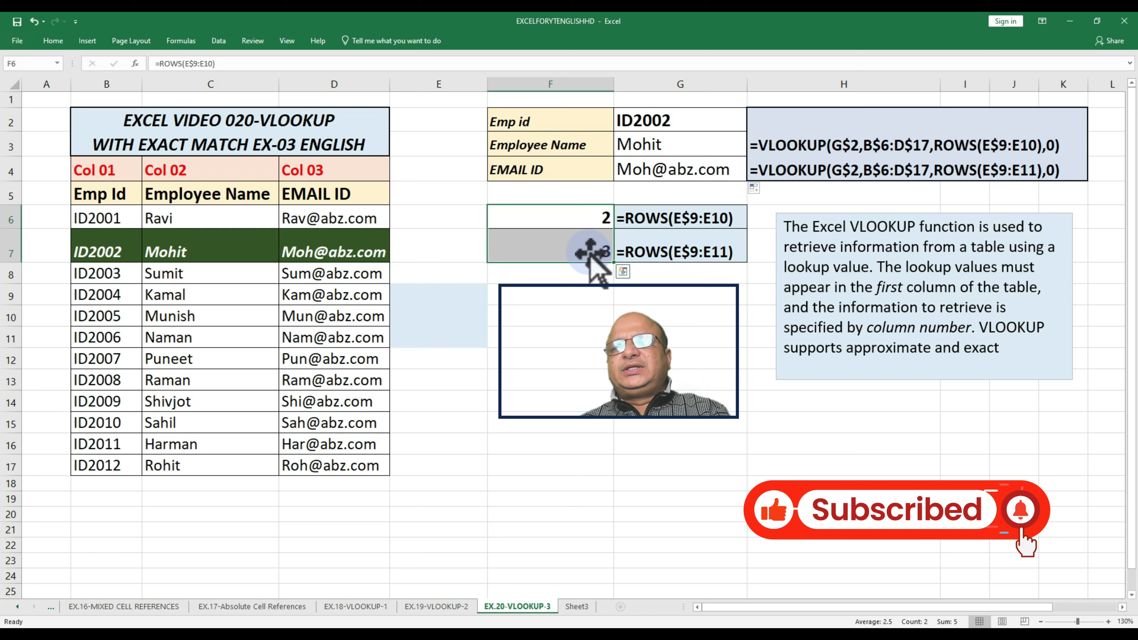
{"action": "left_click_drag", "start_coordinate": [655, 147], "coordinate": [658, 182]}
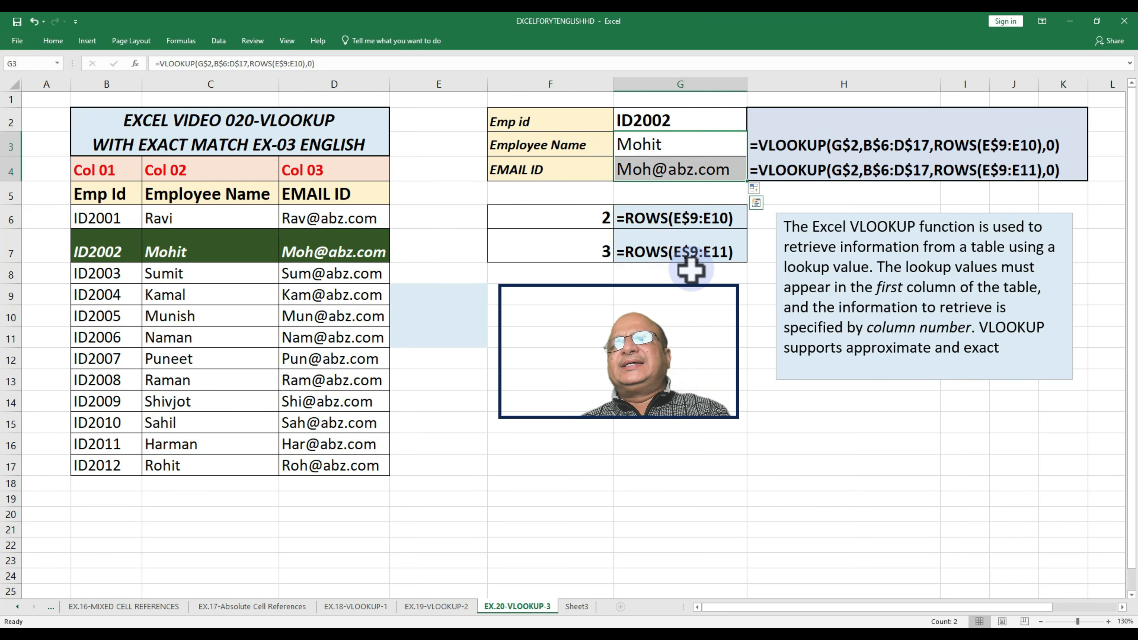